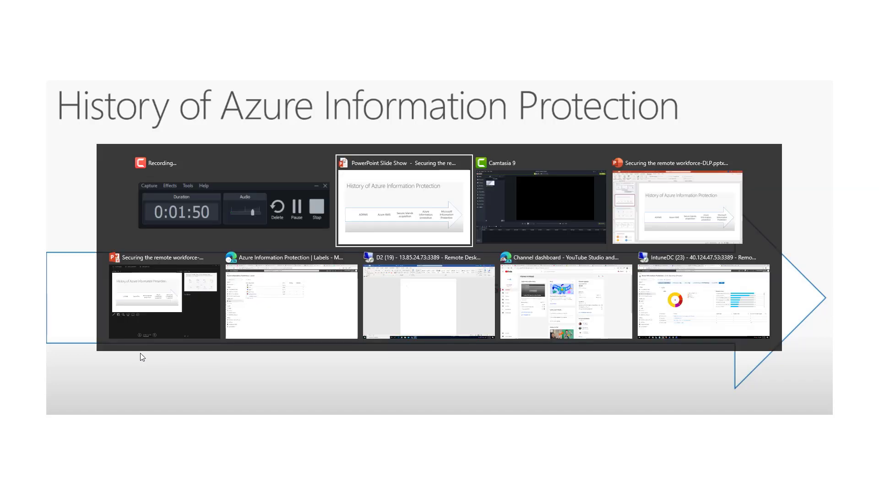
pyautogui.hotkey('alt', 'Tab')
# - Show the Azure labels page with its title highlighted, then switch to Security & Compliance sensitivity labels
pyautogui.click(282, 315)
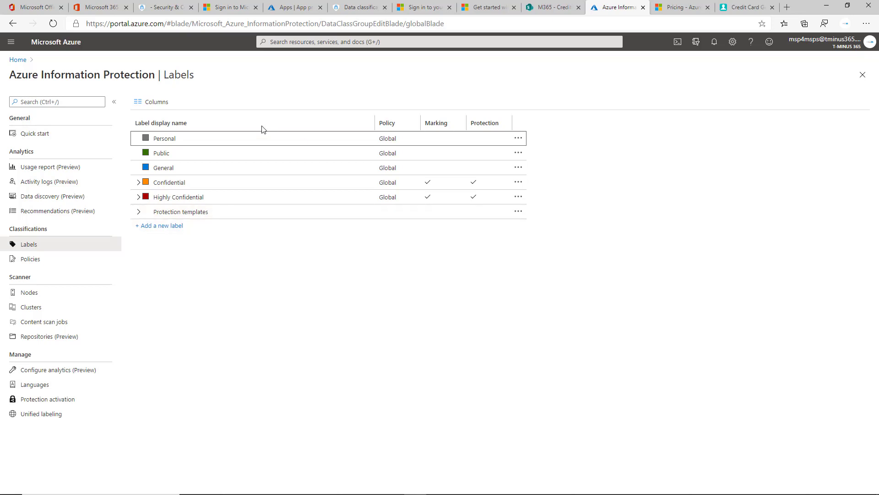
pyautogui.moveTo(95, 87); pyautogui.dragTo(126, 87)
pyautogui.tripleClick(145, 86)
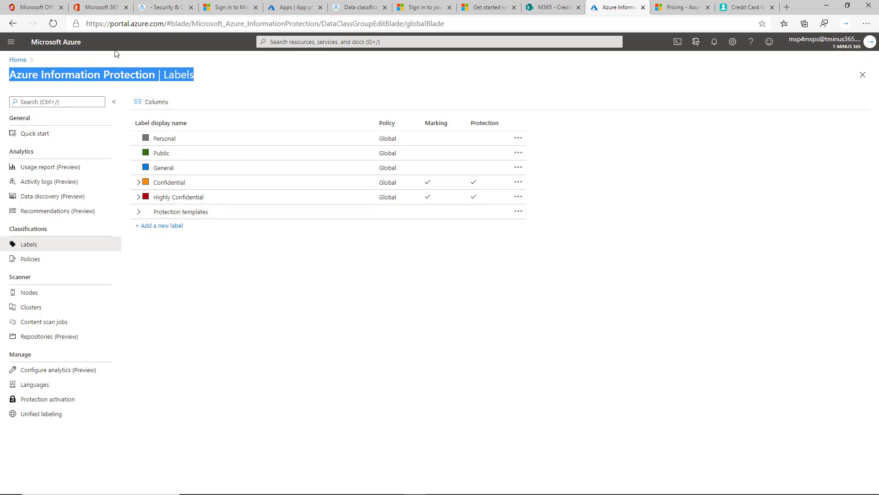
pyautogui.click(165, 7)
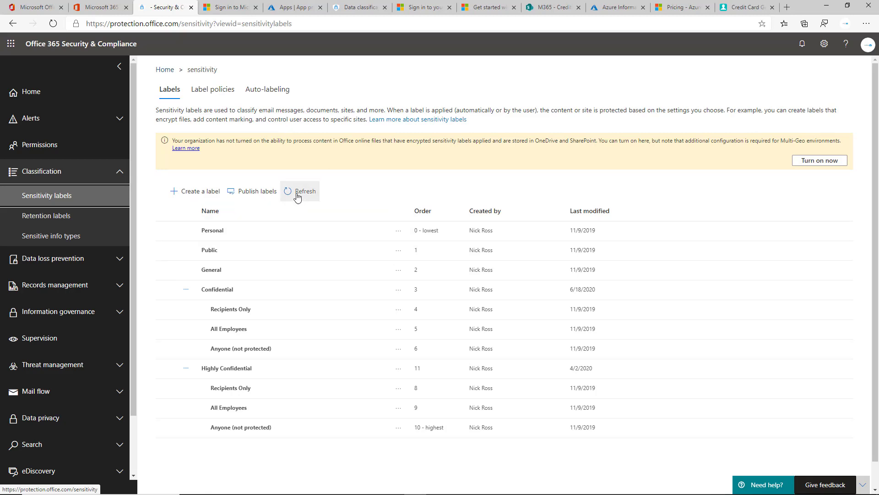
# - Go back to the Azure Information Protection labels list, Personal through Highly Confidential
pyautogui.click(616, 7)
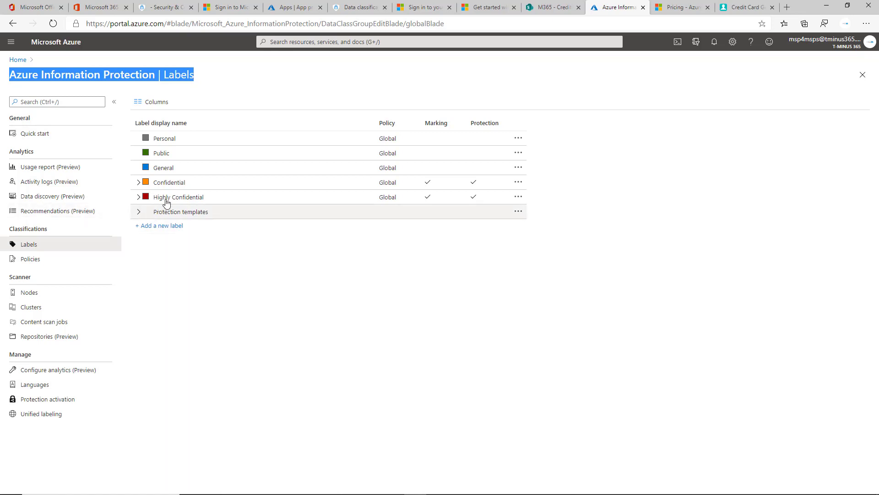
# - Check the Unified labeling status, return to Labels, then show Security & Compliance and the window switcher
pyautogui.click(66, 413)
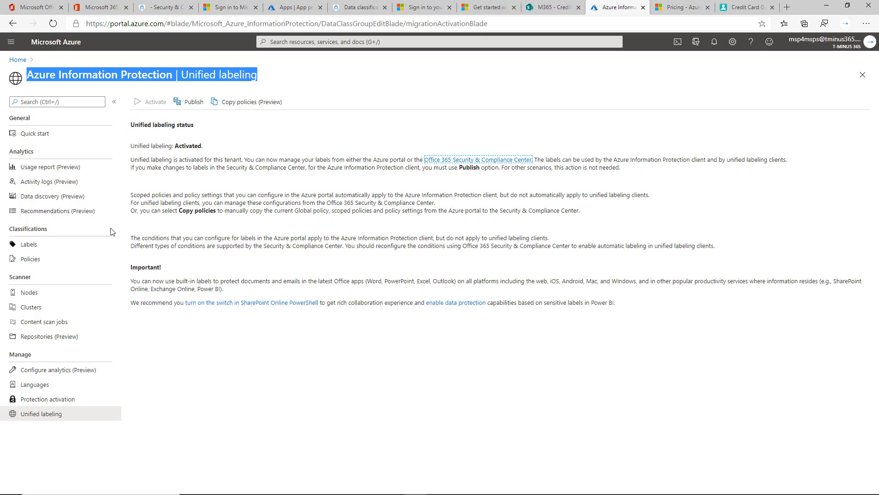
pyautogui.click(87, 246)
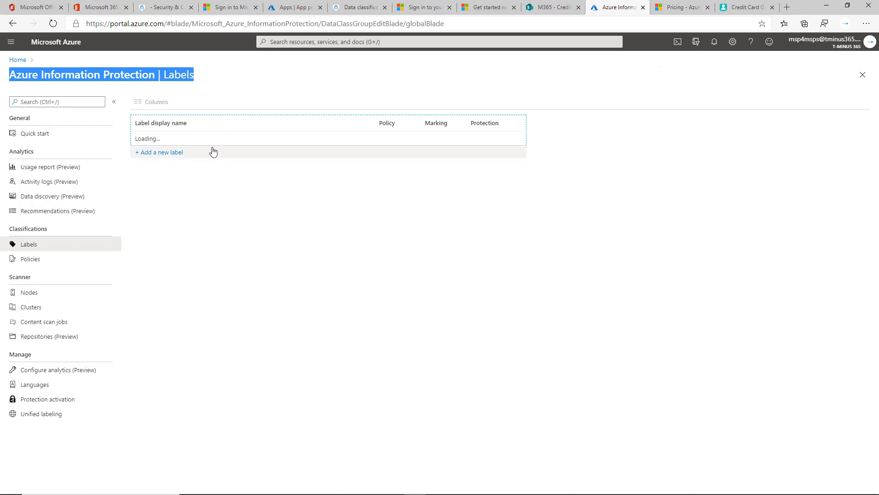
pyautogui.click(146, 9)
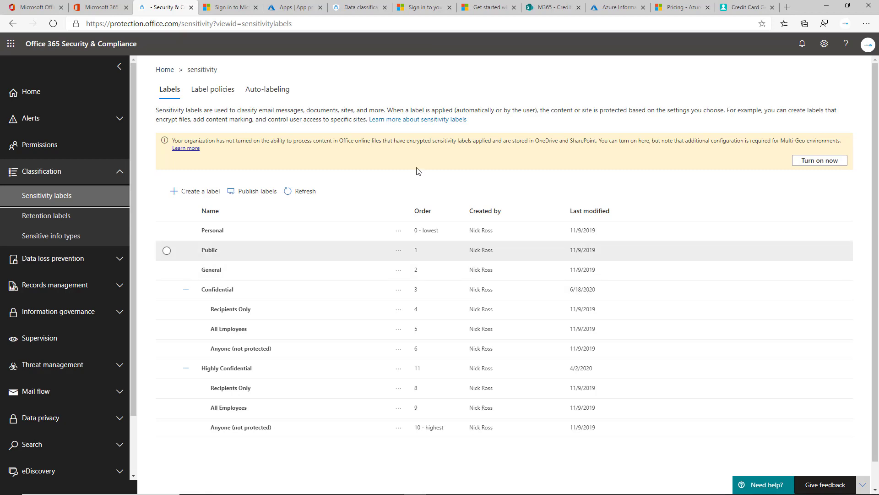
pyautogui.hotkey('alt', 'Tab')
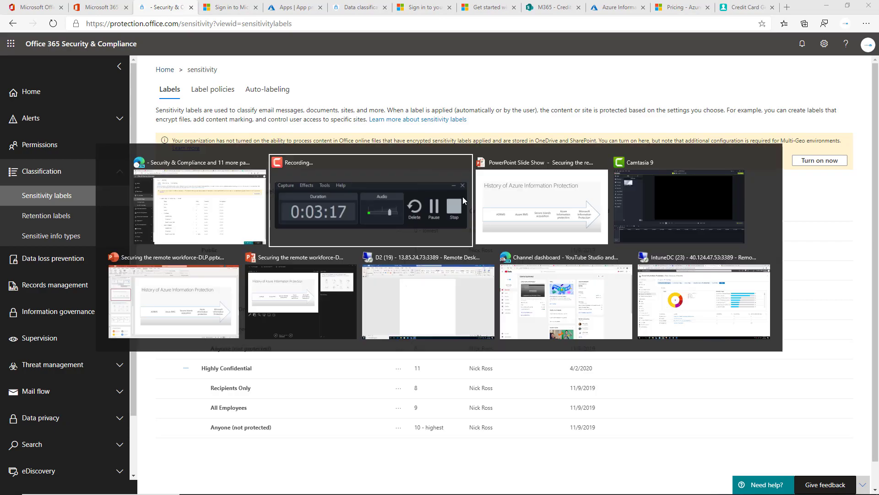
# - Relabel the blank Word document from Public to Highly Confidential, then minimise the remote desktop
pyautogui.click(459, 300)
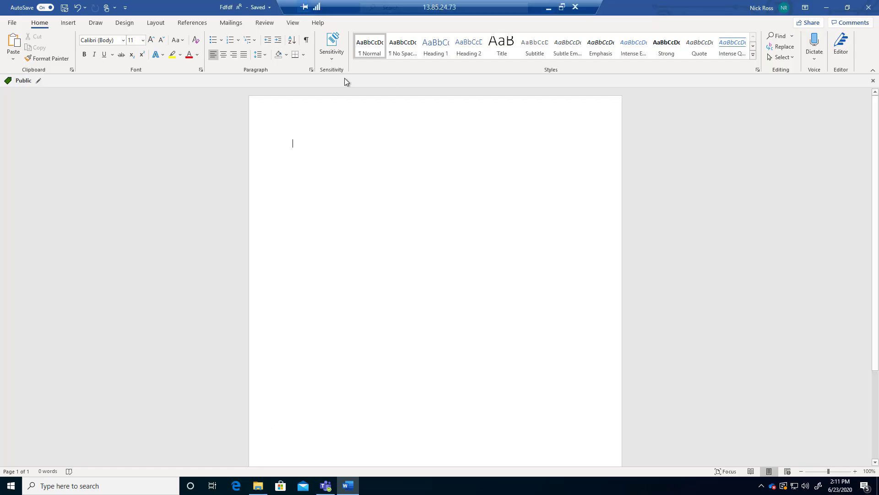
pyautogui.click(47, 84)
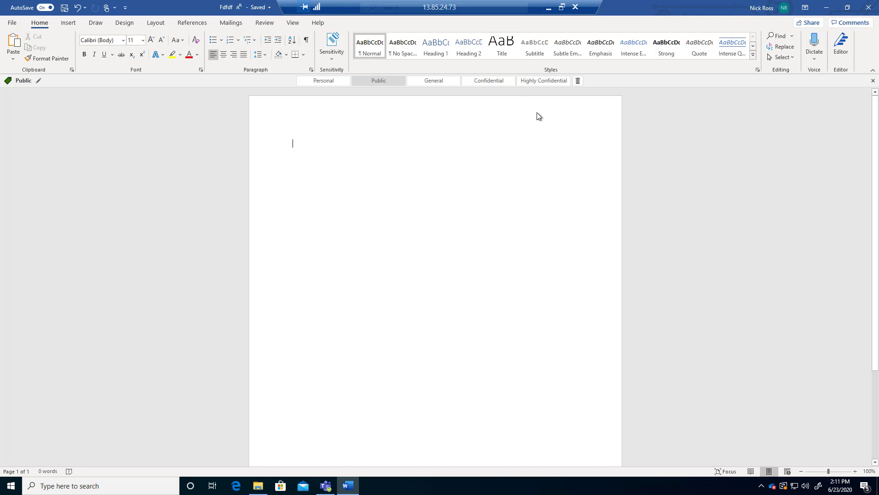
pyautogui.click(543, 81)
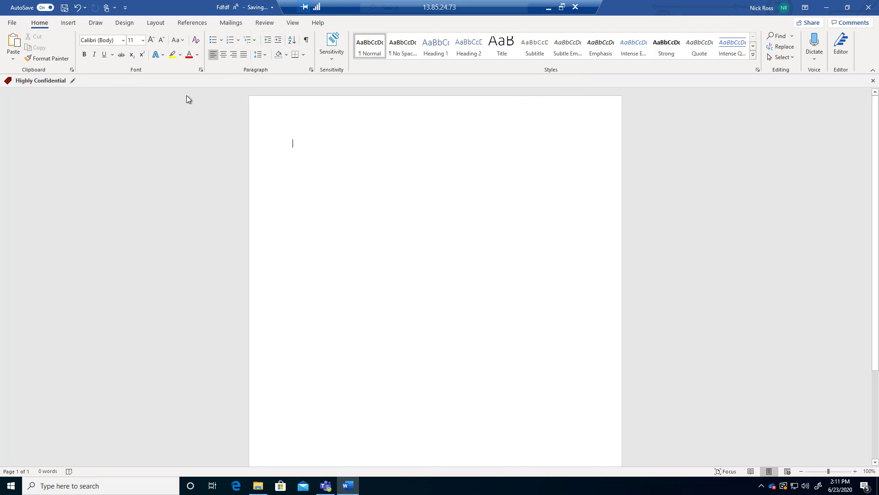
pyautogui.click(548, 7)
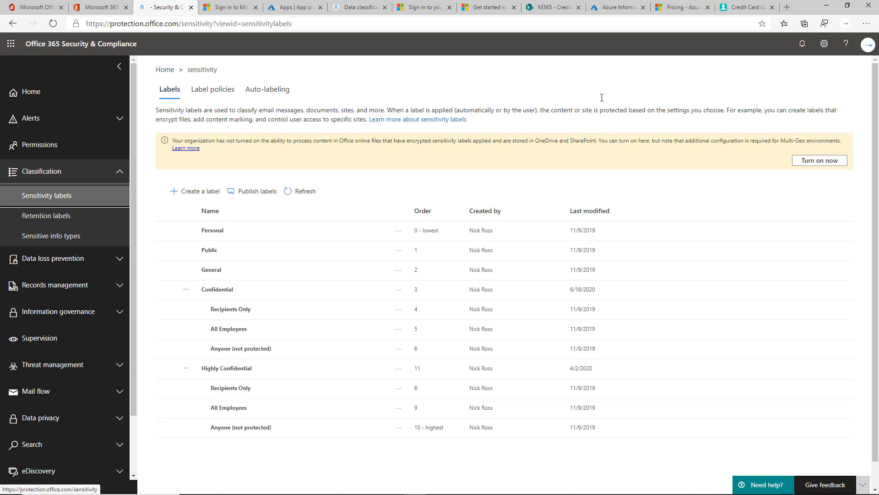
# - Add a new Azure label named 'PII Data' with description 'PII Data' and set it to Protect
pyautogui.click(616, 7)
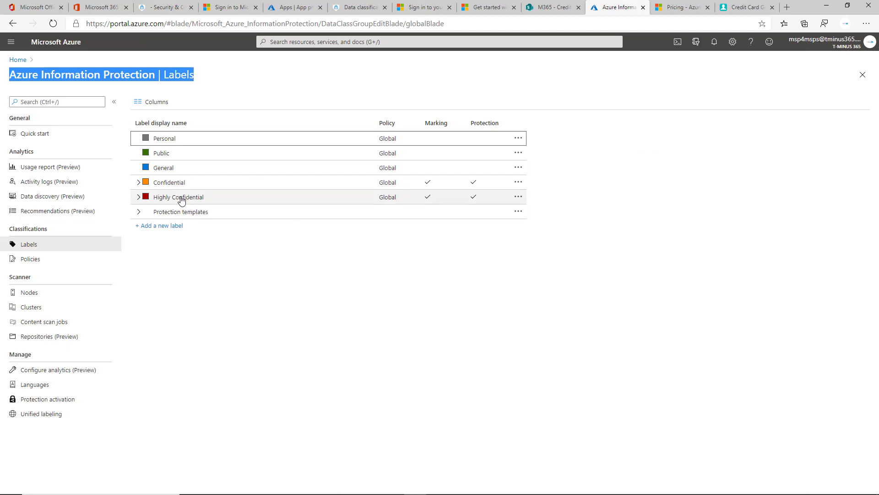
pyautogui.click(179, 226)
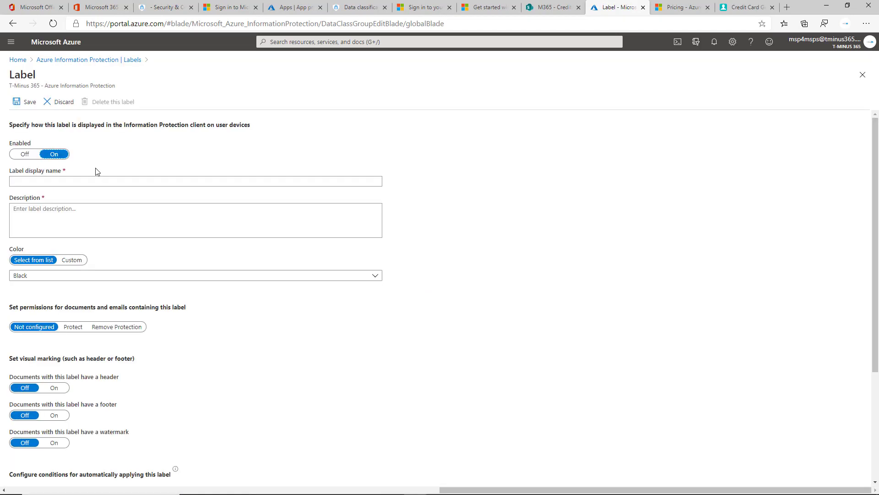
pyautogui.click(103, 179)
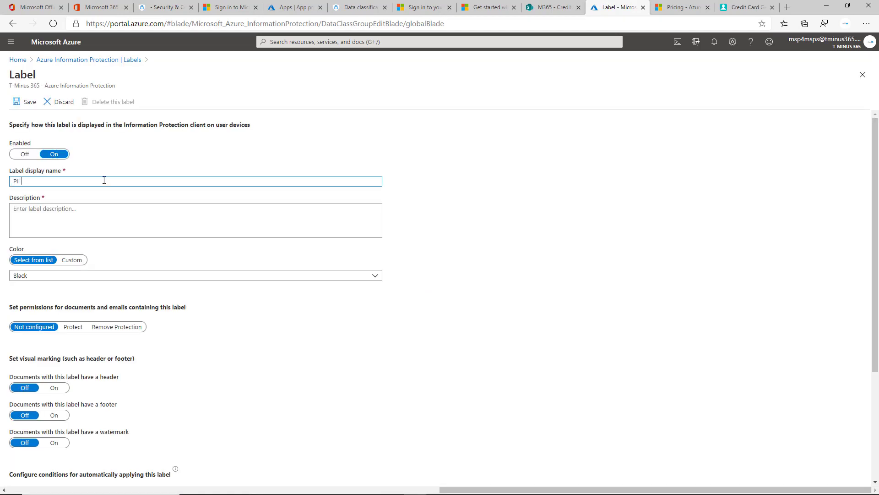
pyautogui.click(102, 218)
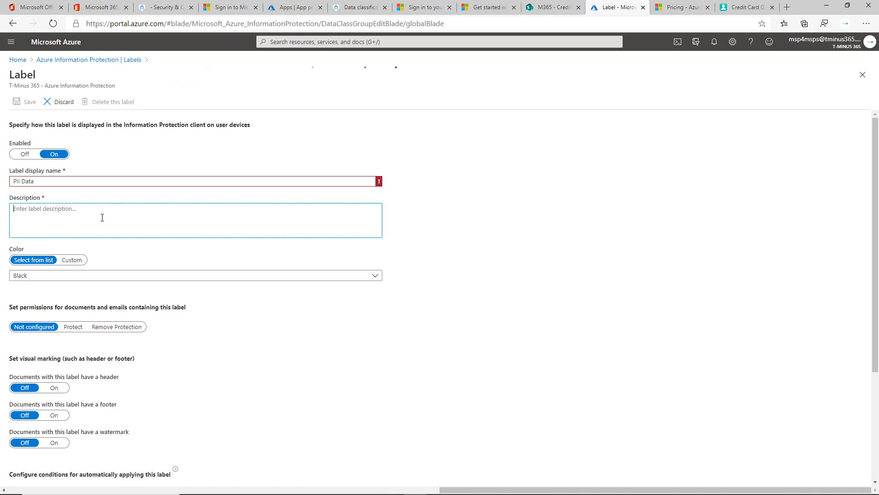
pyautogui.write('PII Data')
pyautogui.click(140, 184)
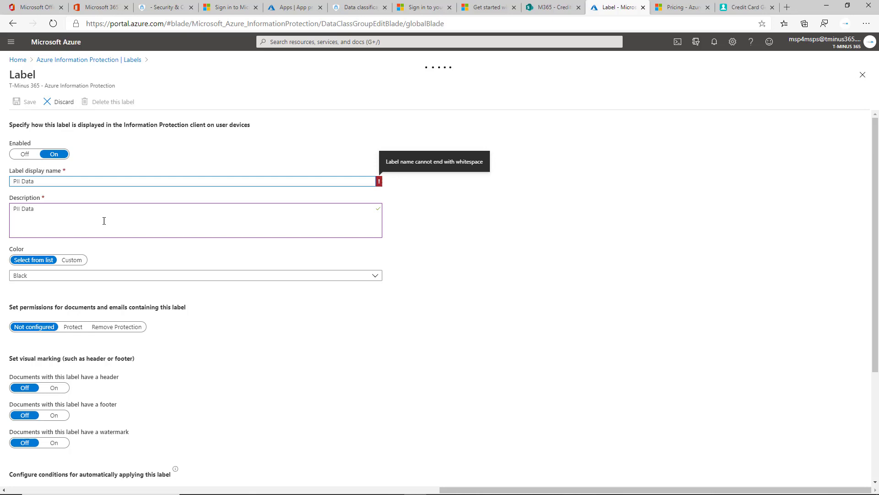
pyautogui.click(135, 216)
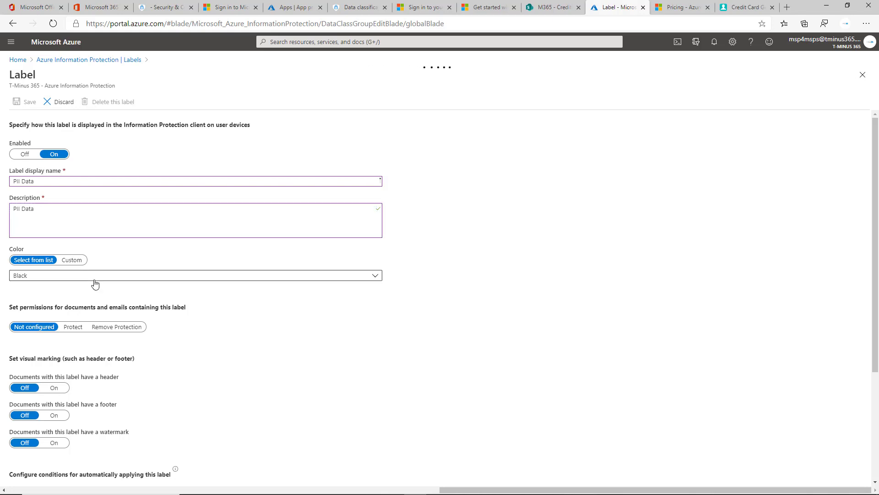
pyautogui.scroll(-1, 101, 327)
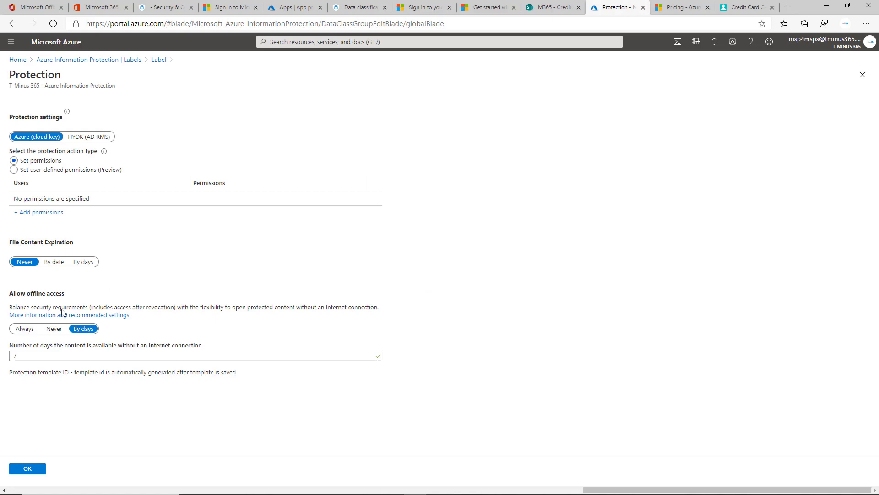
# - Grant all organisation members Co-Owner permissions on PII Data's protection, then save the label
pyautogui.click(49, 214)
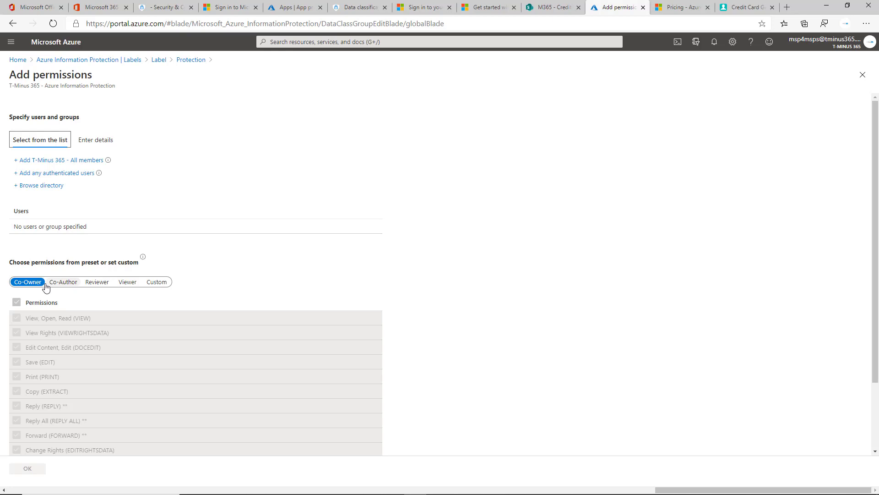
pyautogui.click(48, 161)
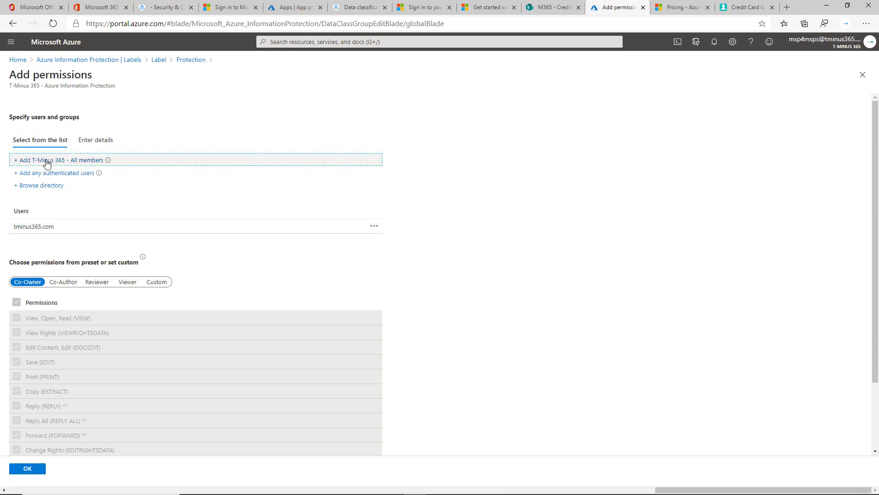
pyautogui.click(25, 468)
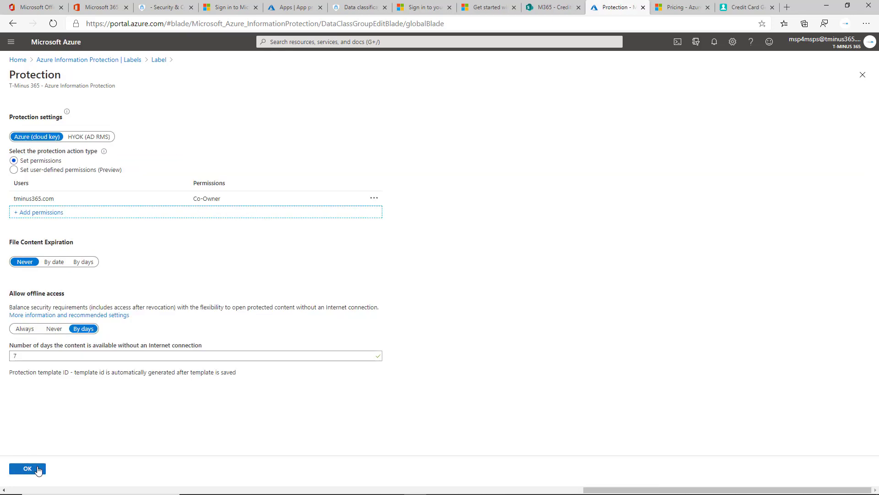
pyautogui.click(37, 469)
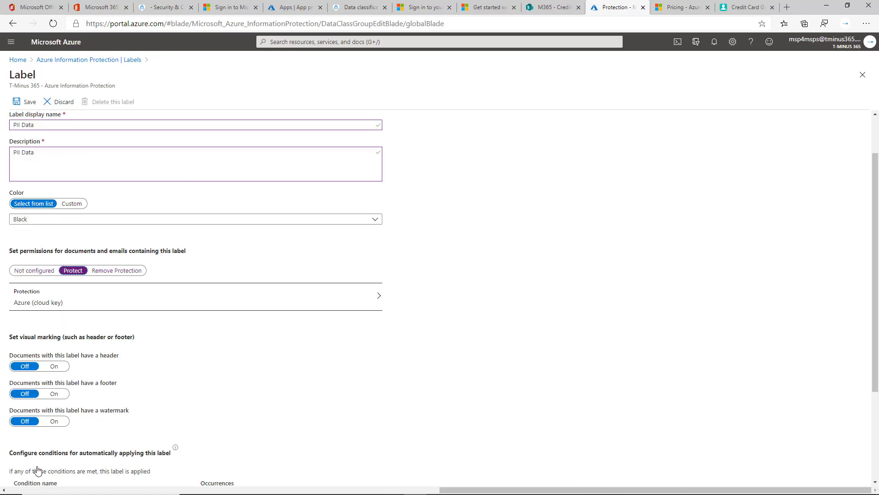
pyautogui.scroll(-3, 157, 304)
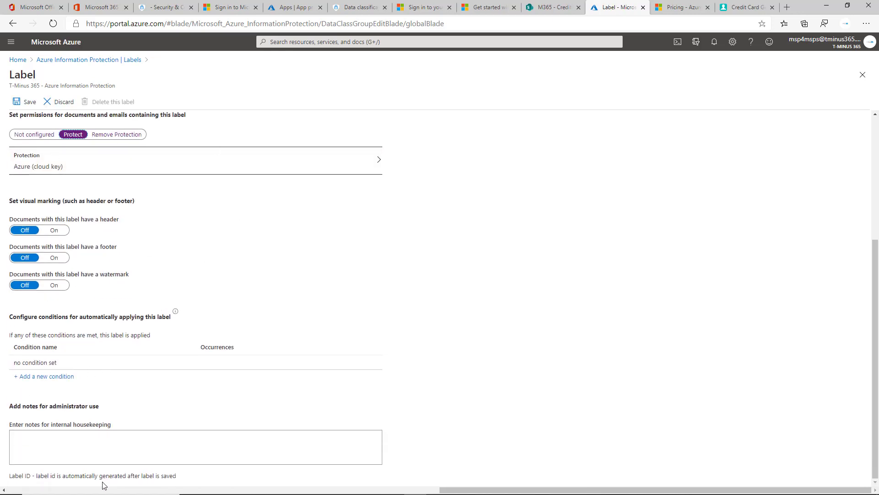
pyautogui.scroll(5, 151, 462)
pyautogui.click(19, 102)
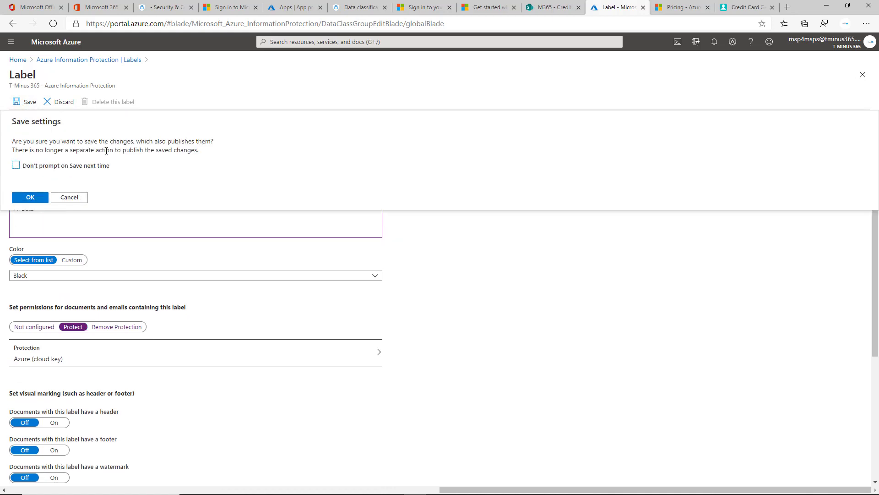
# - Confirm saving PII Data, then refresh Security & Compliance to see it listed as 11 - highest
pyautogui.click(31, 197)
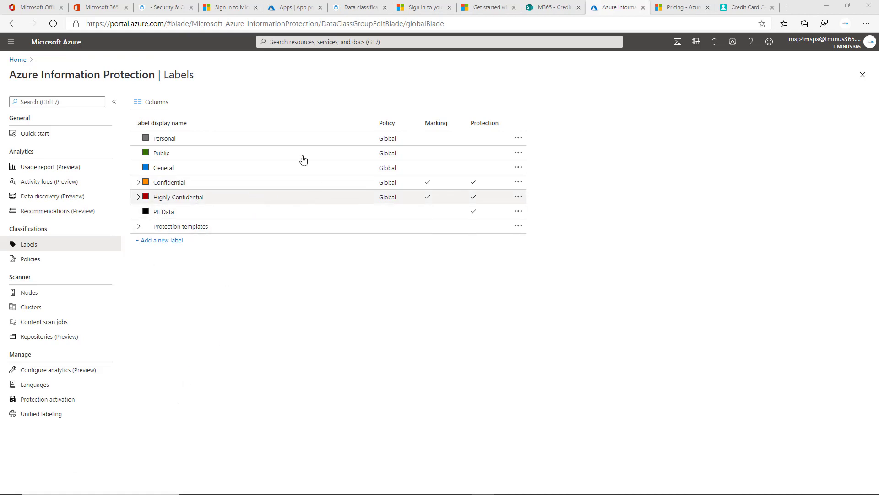
pyautogui.click(162, 8)
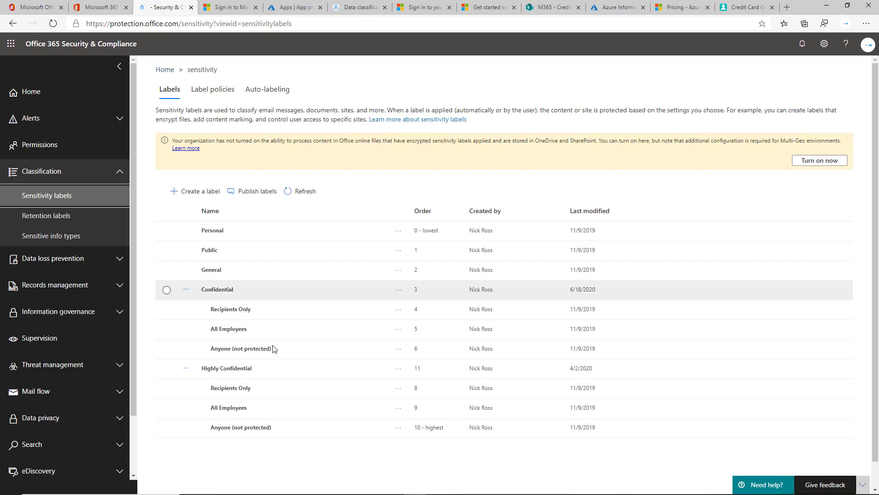
pyautogui.click(298, 191)
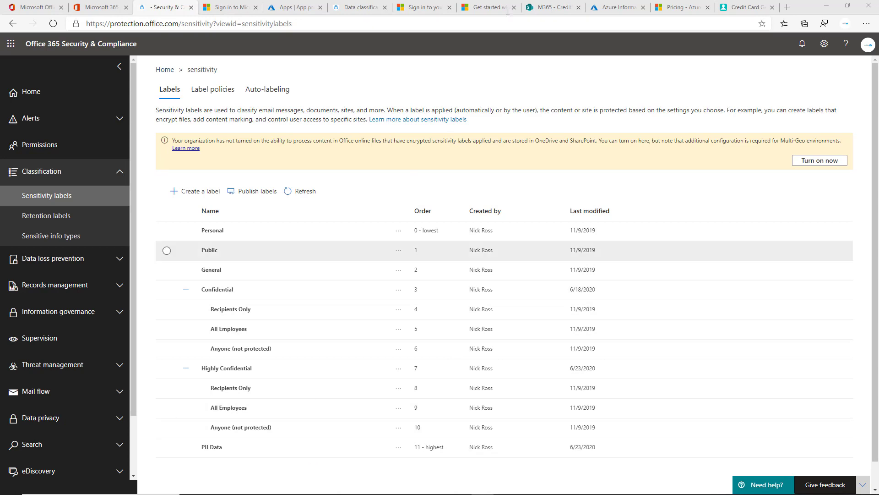
pyautogui.click(619, 7)
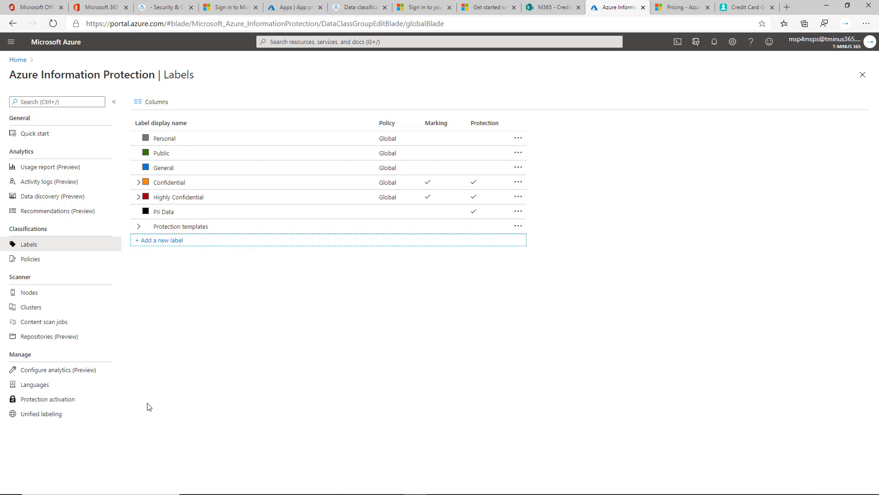
# - Go through Unified labeling to the Policies page showing the Global policy
pyautogui.click(73, 415)
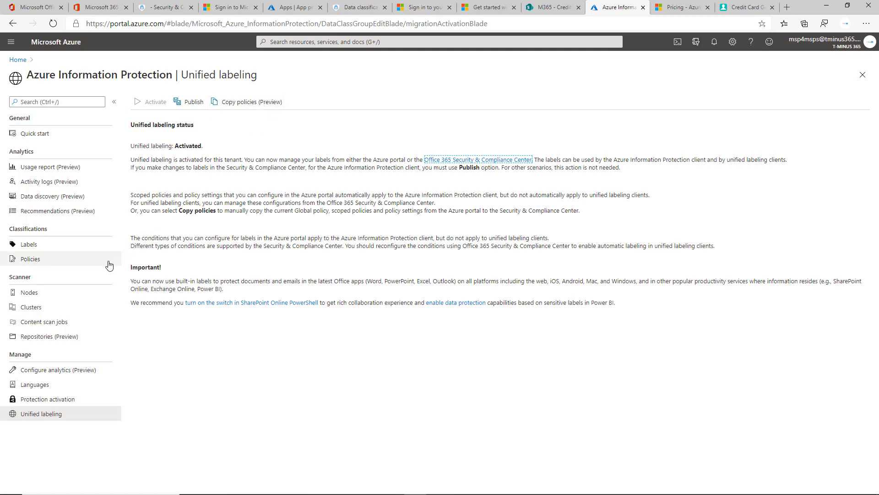
pyautogui.click(95, 267)
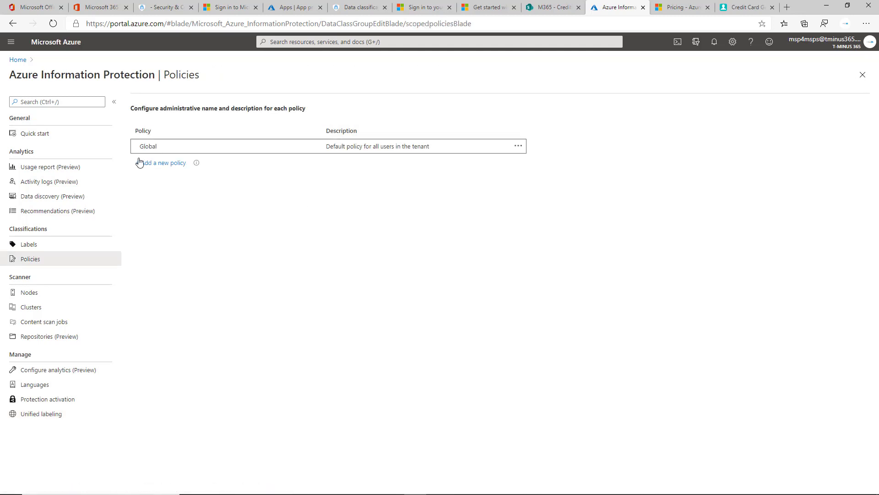
# - Start a new policy named 'PII Policy' and scope it to the All Test group
pyautogui.click(180, 162)
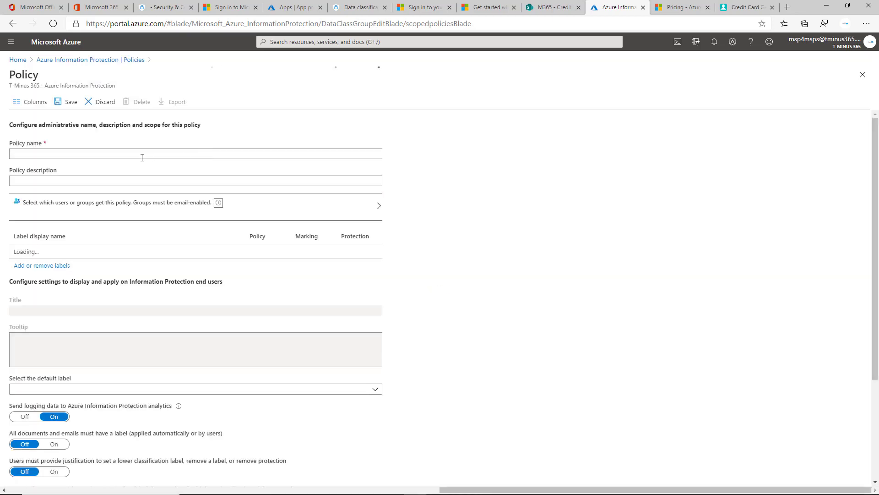
pyautogui.click(66, 151)
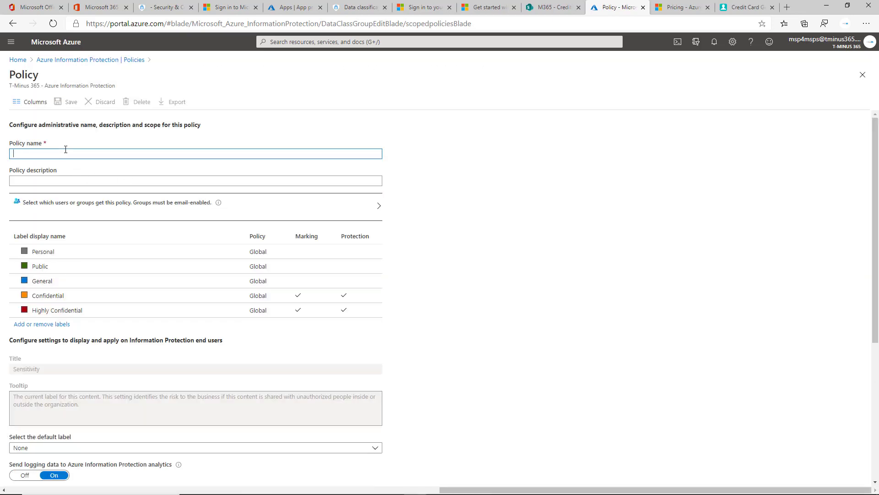
pyautogui.write('PII Policy')
pyautogui.press('Tab')
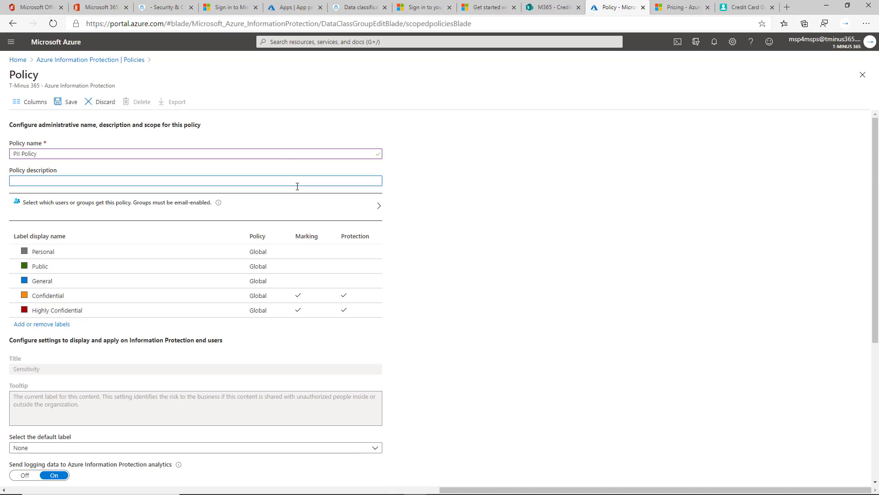
pyautogui.click(320, 203)
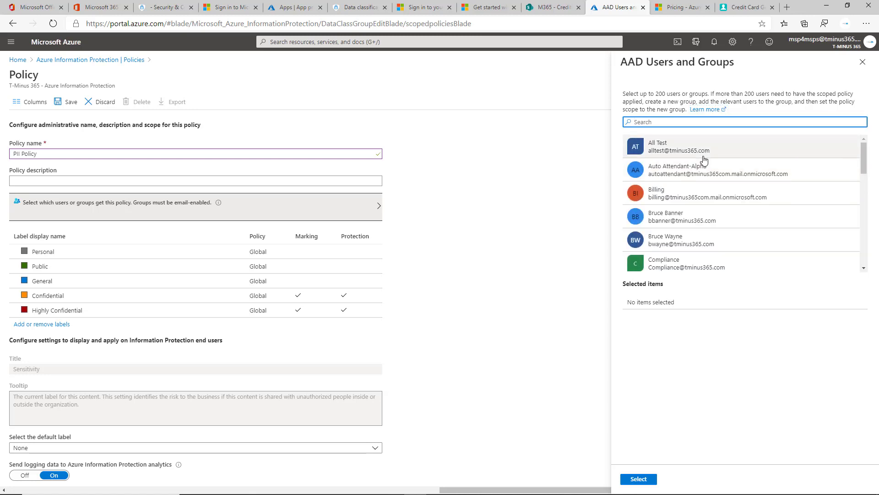
pyautogui.click(704, 158)
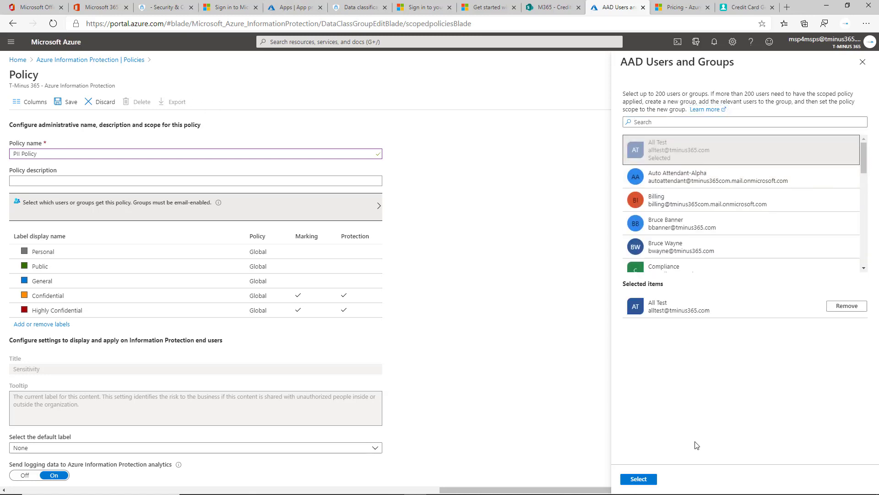
pyautogui.click(649, 483)
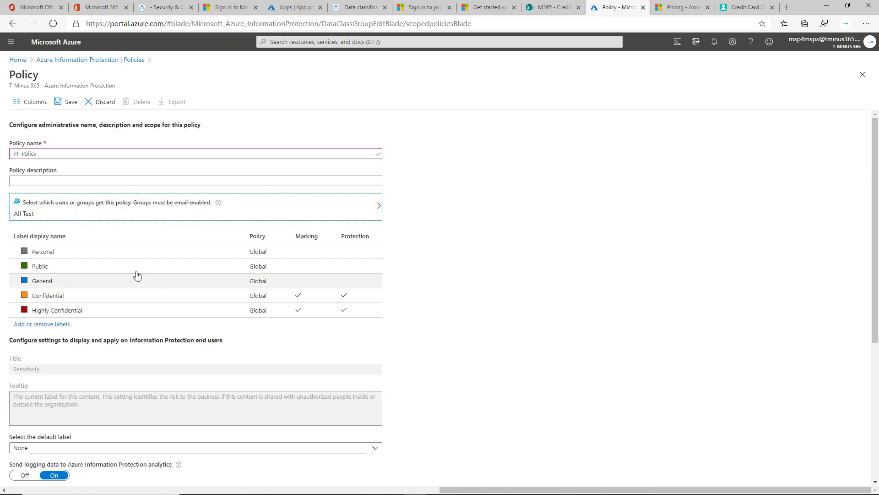
# - Add the PII Data label to the policy, then save and publish it
pyautogui.click(46, 324)
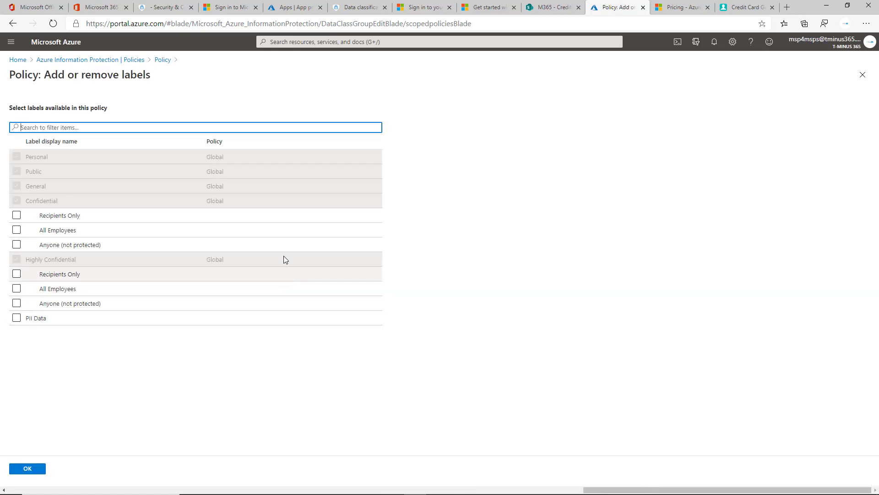
pyautogui.click(16, 317)
pyautogui.click(23, 471)
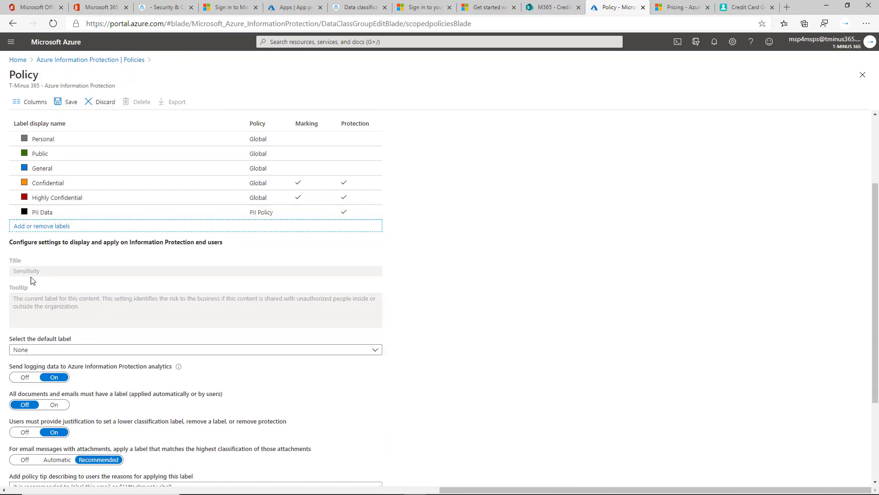
pyautogui.scroll(-3, 30, 281)
pyautogui.scroll(-5, 132, 336)
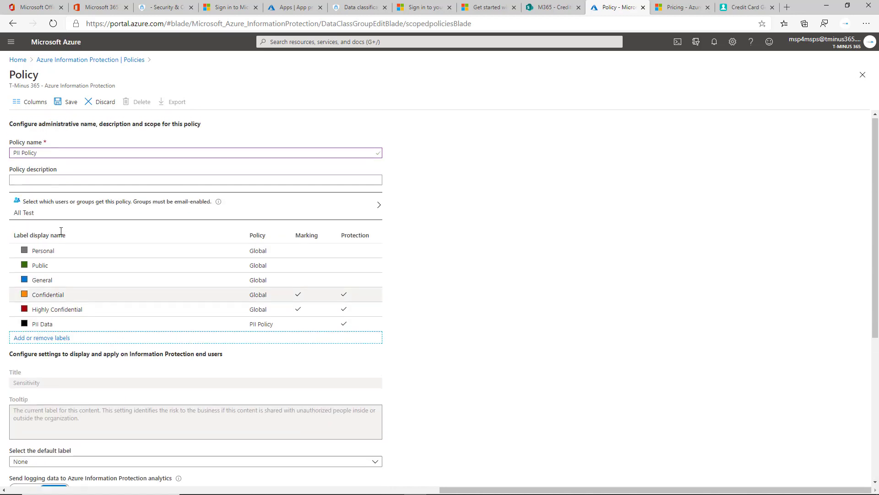
pyautogui.click(66, 102)
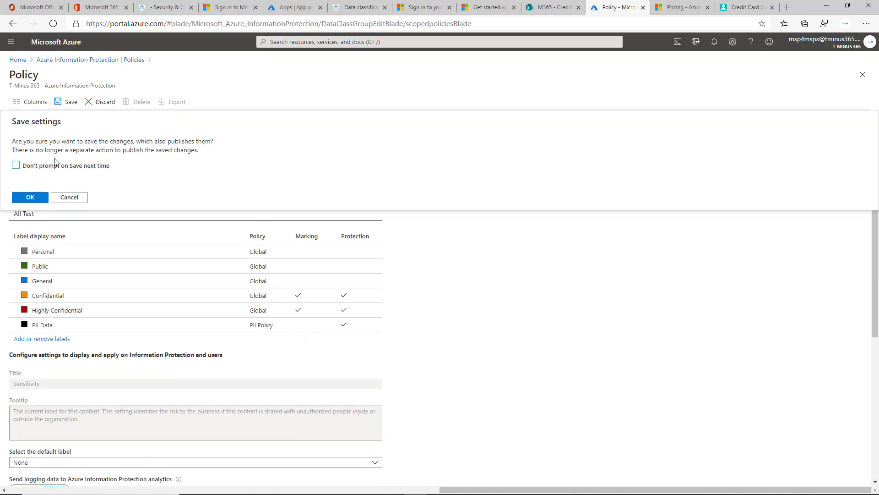
pyautogui.click(27, 197)
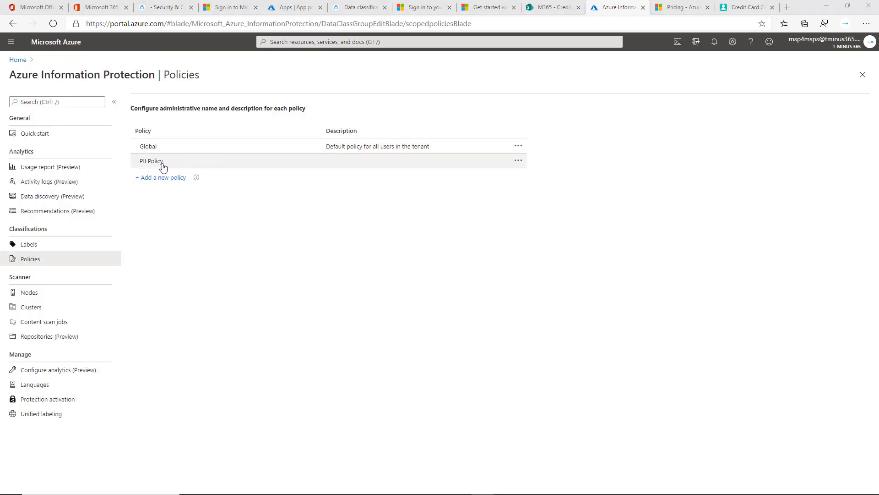
pyautogui.click(361, 7)
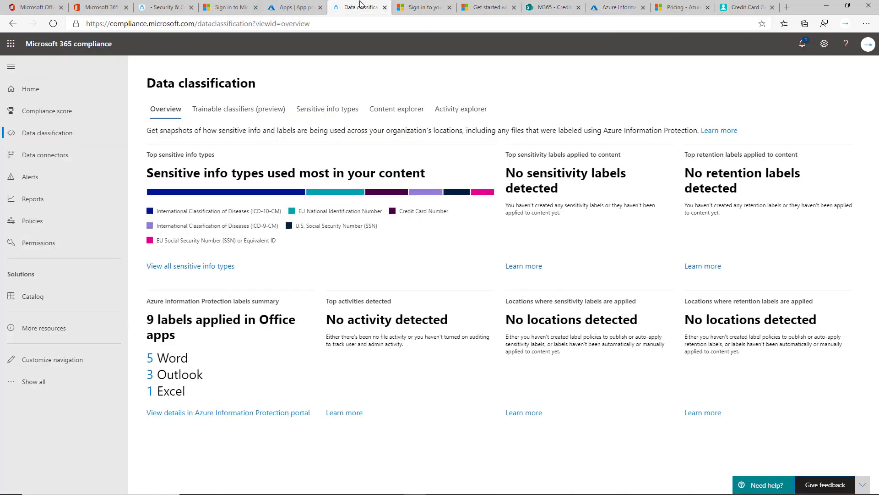
pyautogui.click(166, 6)
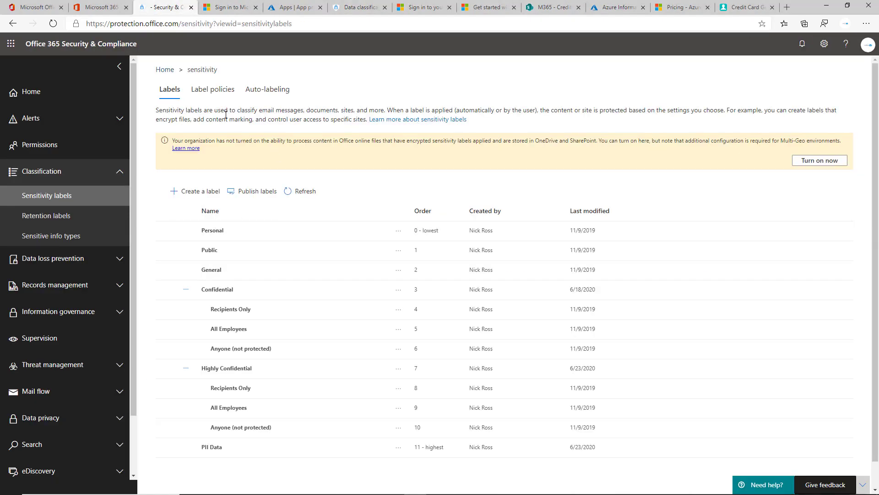
pyautogui.click(212, 89)
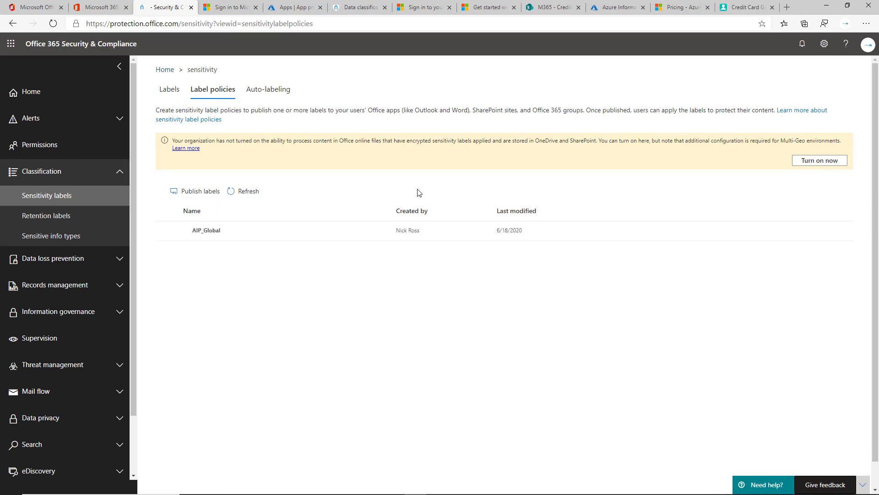
pyautogui.click(251, 192)
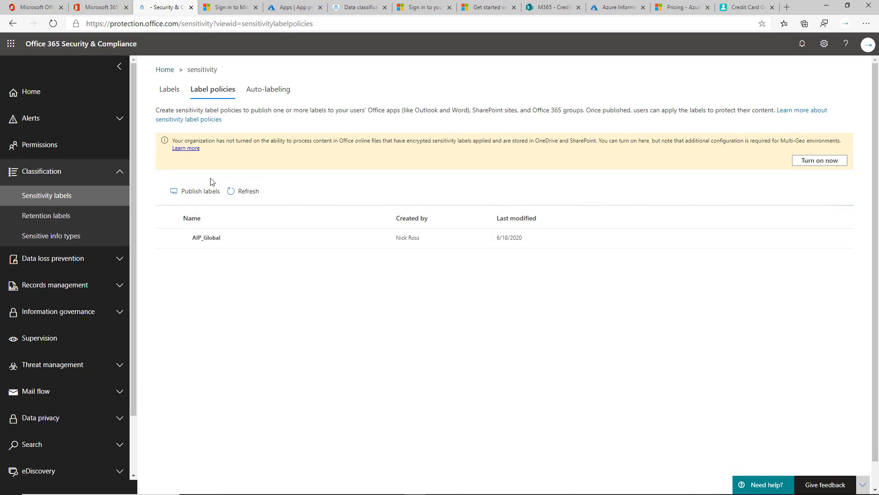
pyautogui.click(243, 191)
pyautogui.click(611, 9)
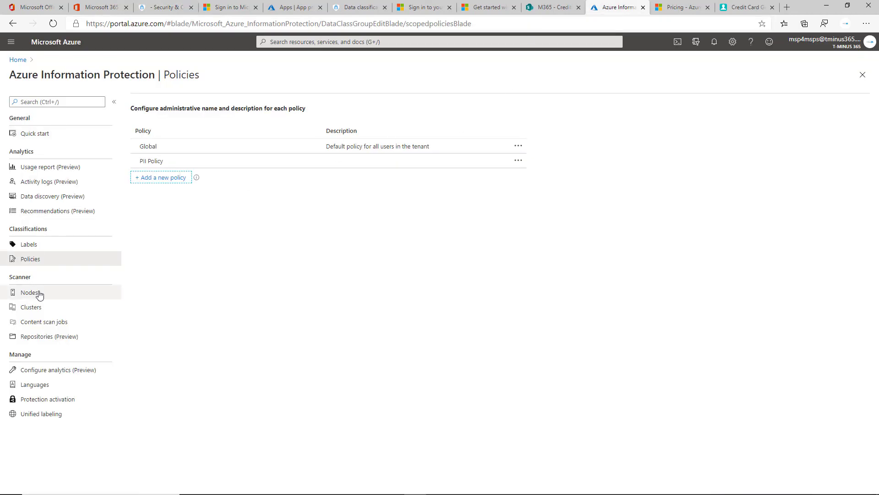
# - Copy the policies to Security & Compliance via Unified labeling and highlight the 'New policy created' status
pyautogui.click(94, 413)
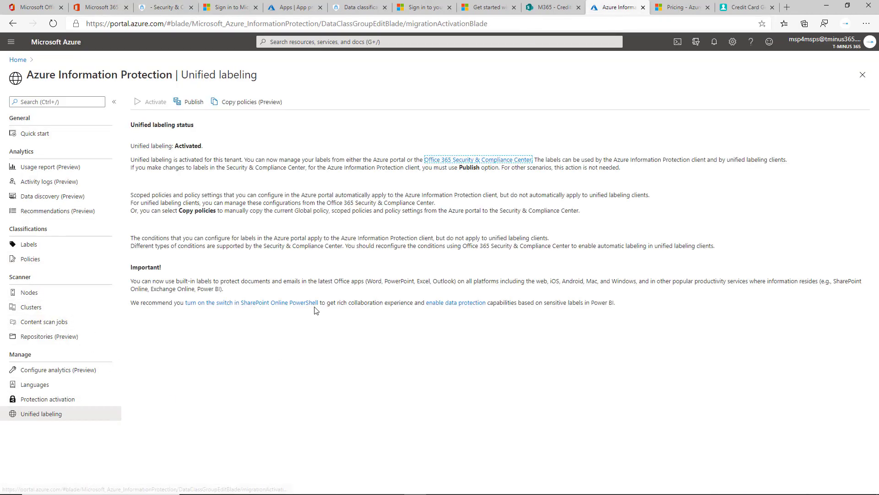
pyautogui.click(252, 101)
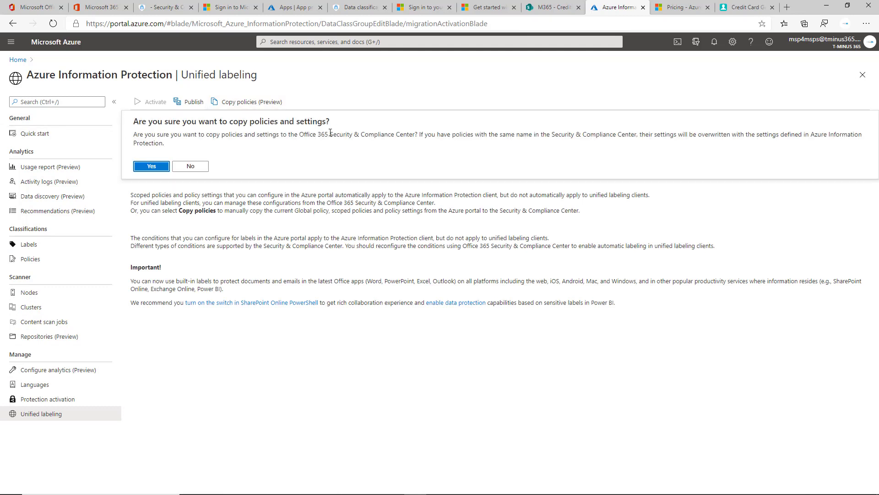
pyautogui.click(151, 166)
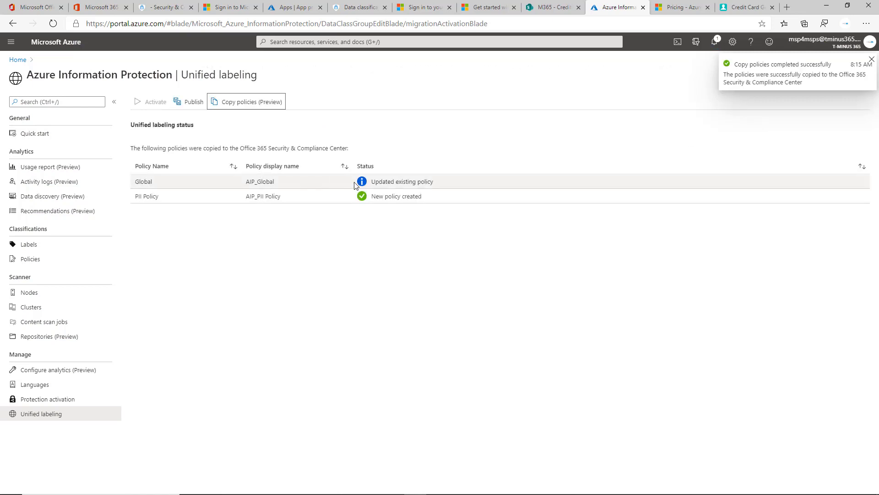
pyautogui.moveTo(373, 196); pyautogui.dragTo(441, 201)
pyautogui.click(454, 220)
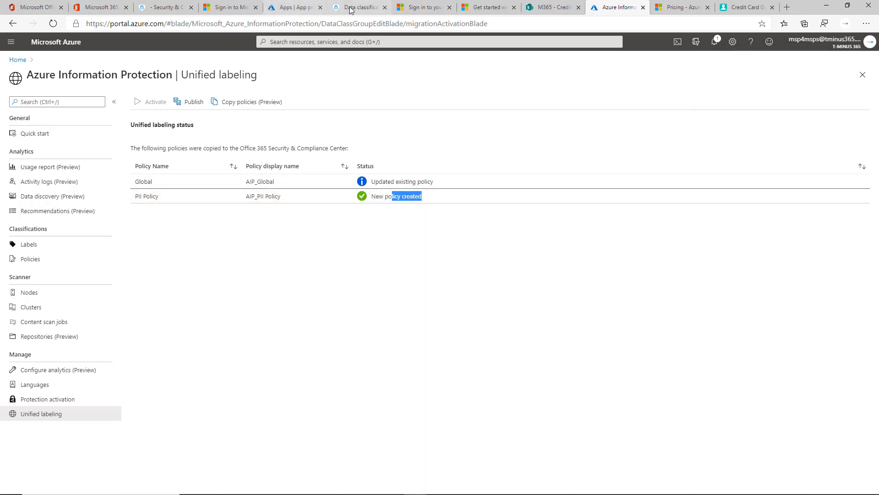
# - Refresh the Security & Compliance label policies list, check the sensitivity labels, then return to label policies
pyautogui.click(165, 6)
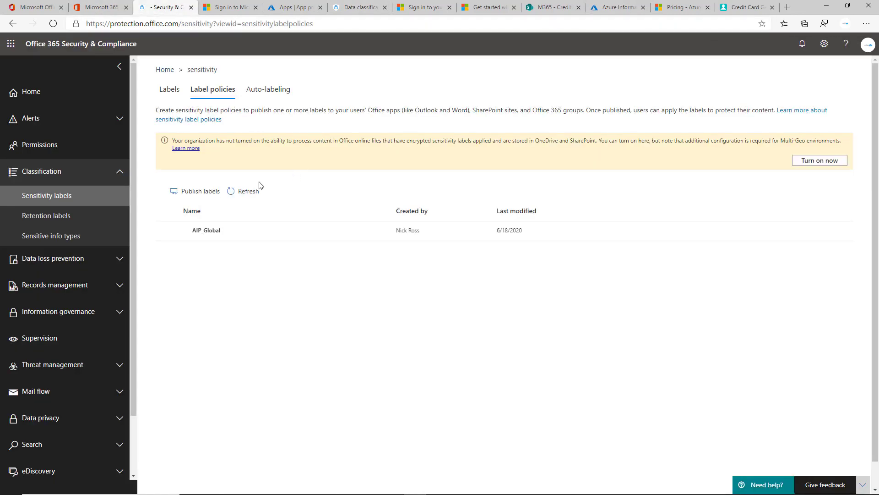
pyautogui.click(252, 191)
pyautogui.click(170, 90)
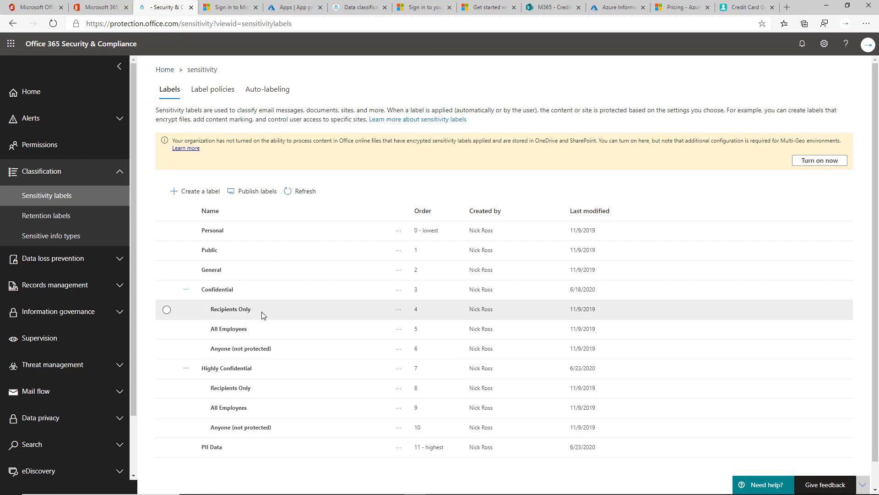
pyautogui.click(211, 97)
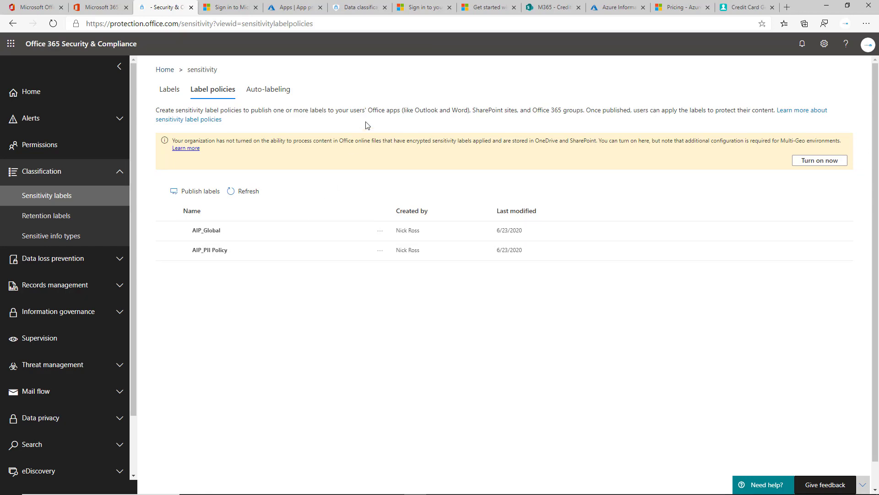
# - Compare the unified labeling status with the refreshed Security & Compliance label policies list
pyautogui.hotkey('ctrl', 'Tab')
pyautogui.hotkey('ctrl', 'Tab')
pyautogui.hotkey('ctrl', 'Tab')
pyautogui.hotkey('ctrl', 'Tab')
pyautogui.hotkey('ctrl', 'Tab')
pyautogui.hotkey('ctrl', 'Tab')
pyautogui.hotkey('ctrl', 'Tab')
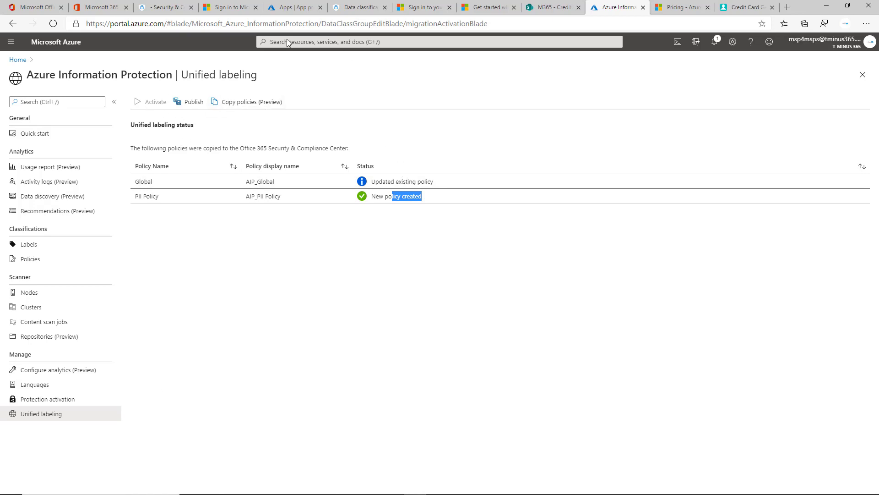
pyautogui.hotkey('ctrl', 'shift', 'Tab')
pyautogui.hotkey('ctrl', 'shift', 'Tab')
pyautogui.hotkey('ctrl', 'shift', 'Tab')
pyautogui.hotkey('ctrl', 'shift', 'Tab')
pyautogui.hotkey('ctrl', 'shift', 'Tab')
pyautogui.hotkey('ctrl', 'shift', 'Tab')
pyautogui.hotkey('ctrl', 'shift', 'Tab')
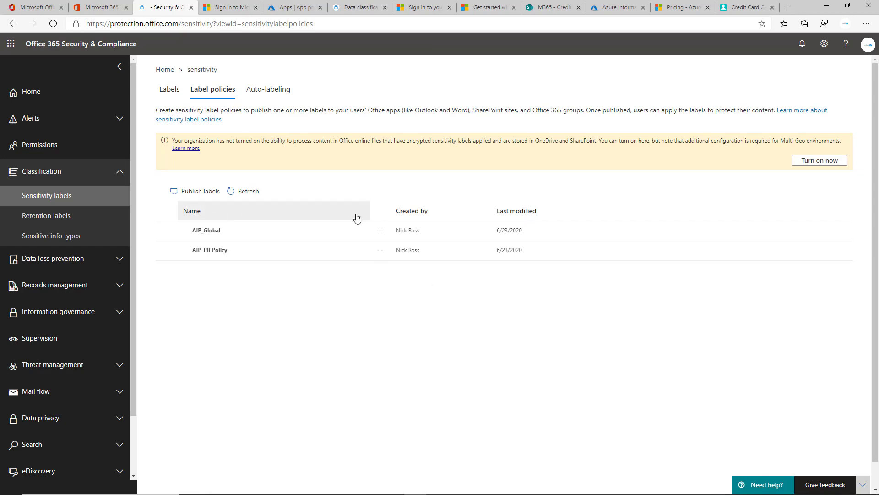
pyautogui.moveTo(501, 492)
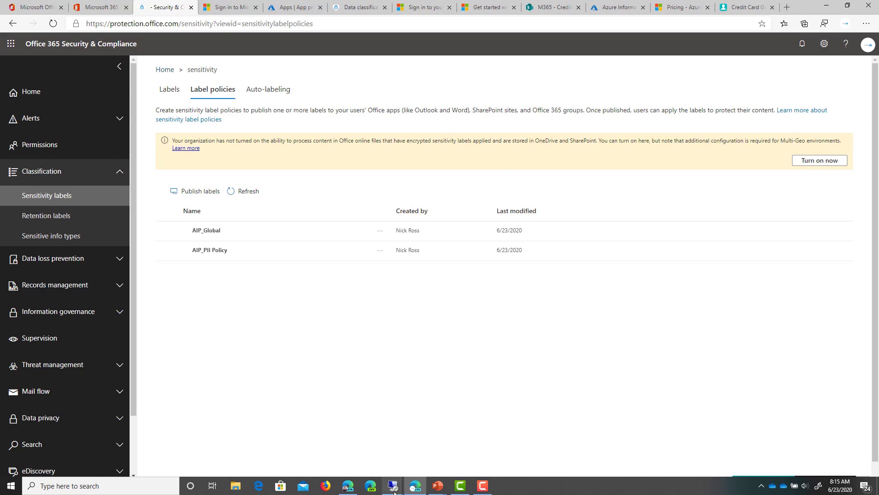
pyautogui.moveTo(394, 491)
pyautogui.click(443, 436)
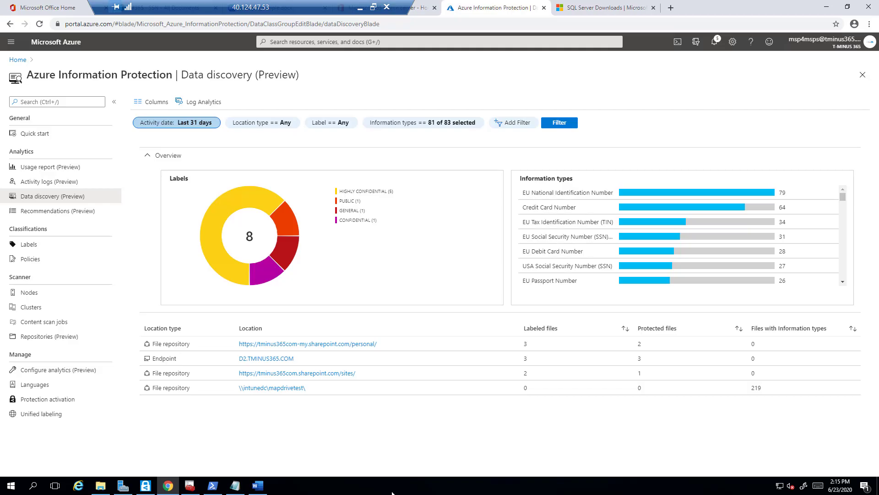
pyautogui.click(360, 7)
pyautogui.hotkey('alt', 'Tab')
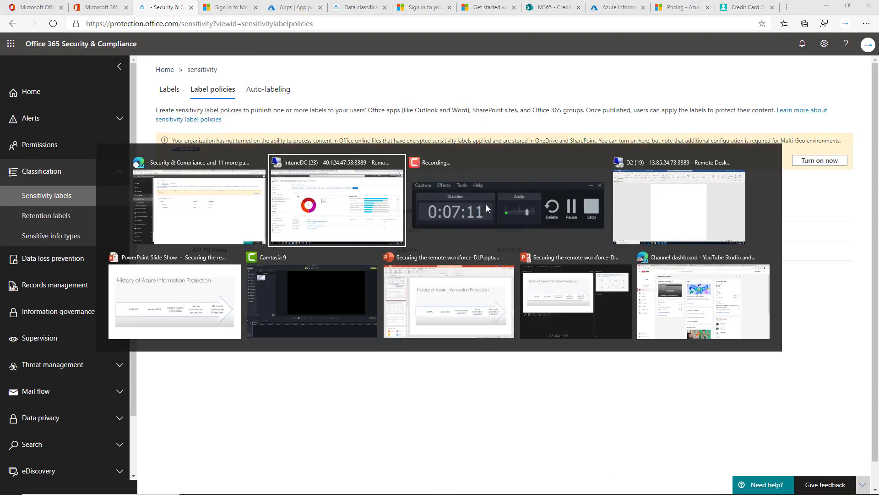
pyautogui.hotkey('alt', 'Tab')
pyautogui.hotkey('alt', 'Tab')
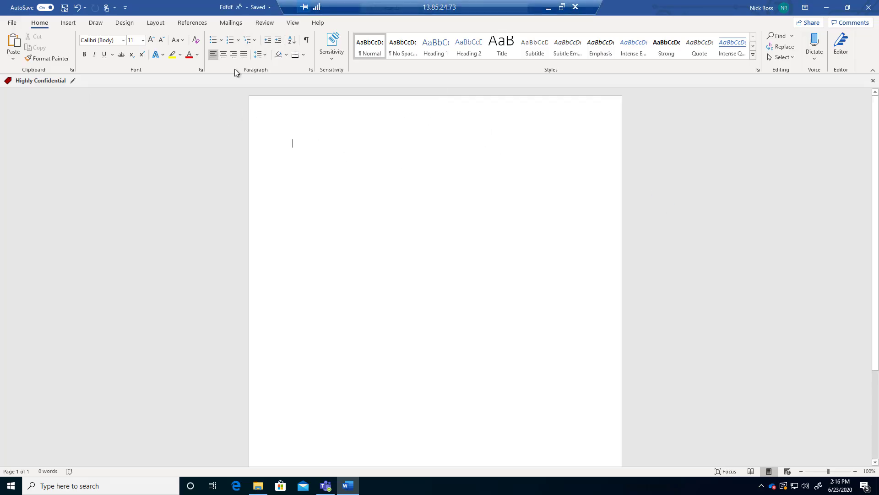
pyautogui.click(332, 46)
pyautogui.click(483, 171)
pyautogui.click(548, 8)
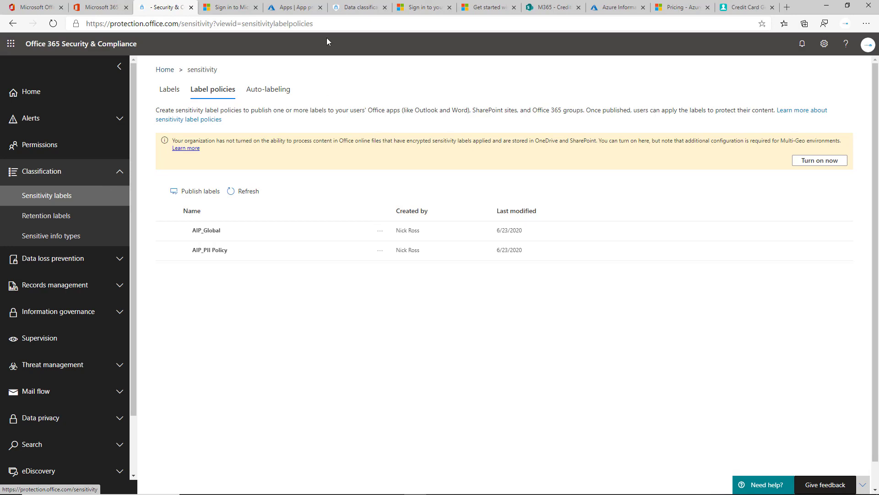
# - Return to the unified labeling status page showing Global updated and PII Policy created
pyautogui.click(599, 6)
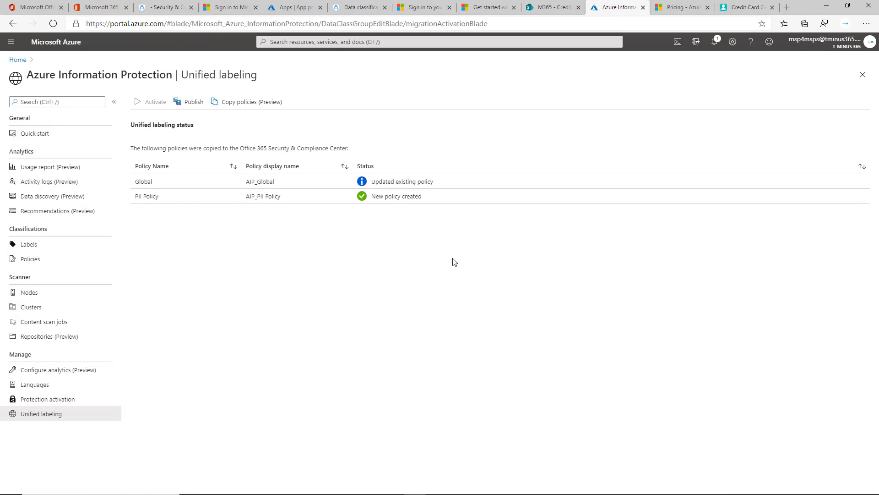